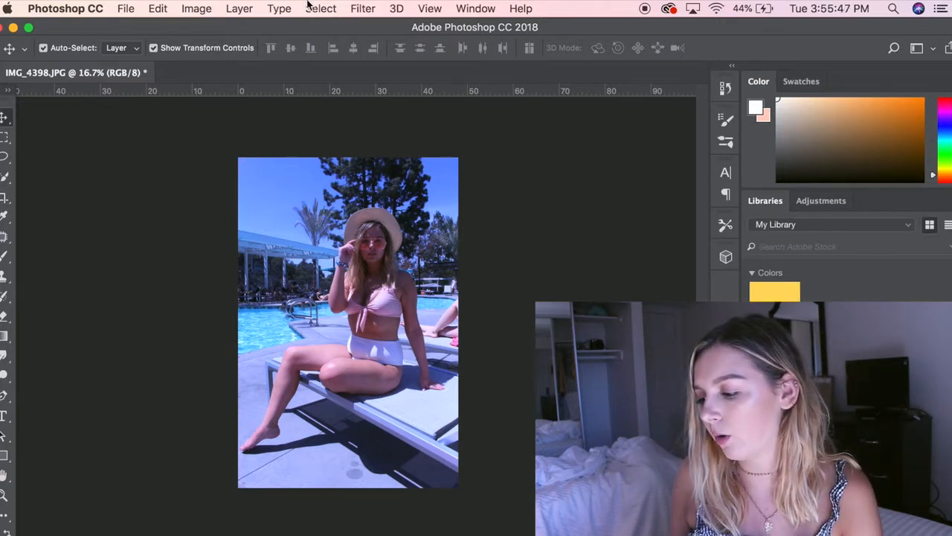
Step: Open the Camera Raw filter for the IMG_4398.JPG pool photo and look through its Basic adjustments
click(364, 9)
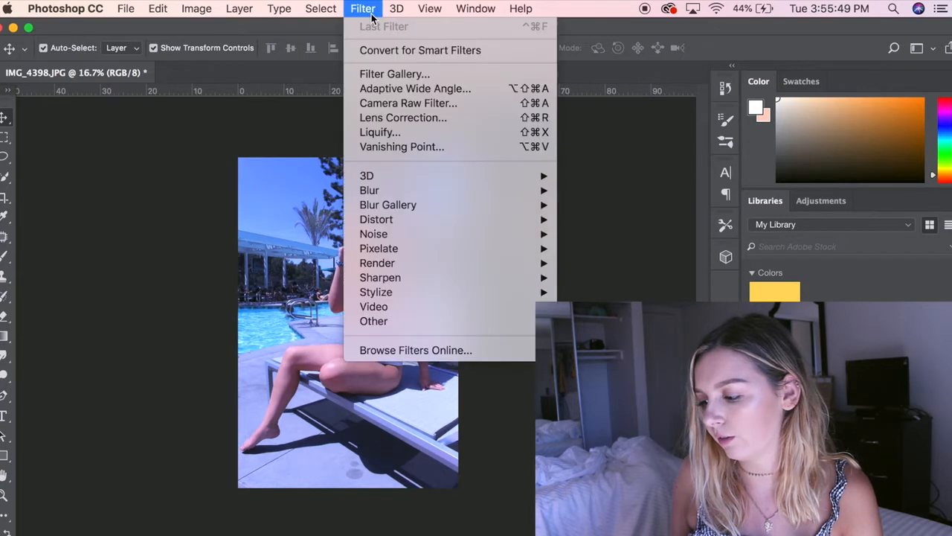
click(405, 105)
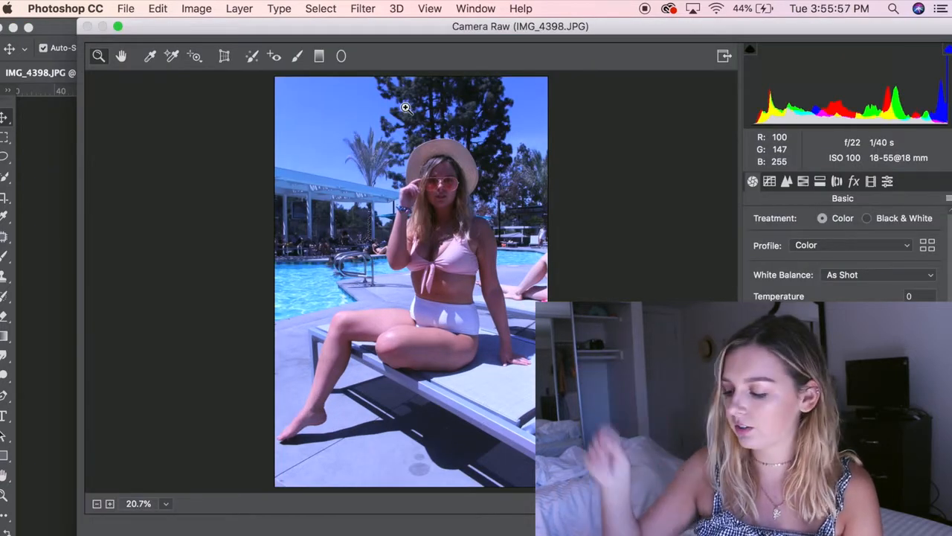
scroll(852, 331, down, 5)
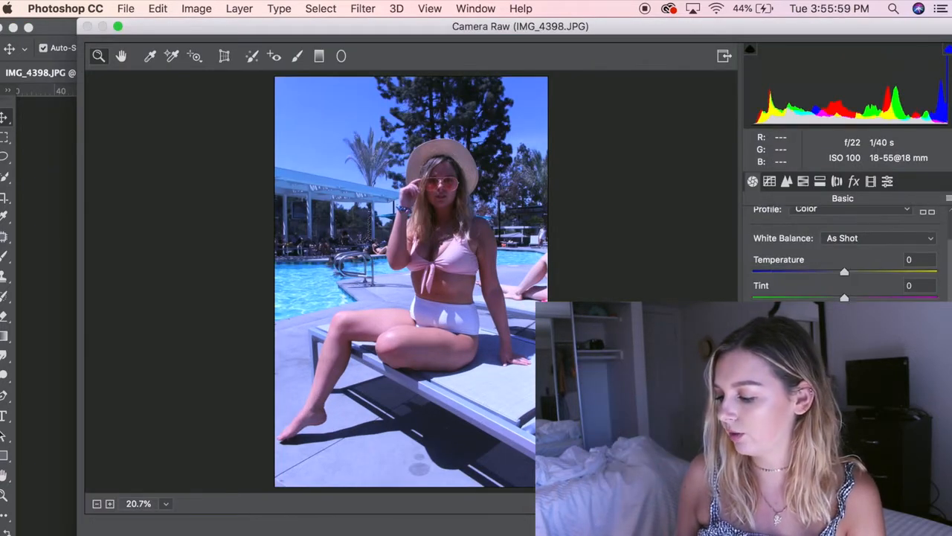
scroll(853, 330, up, 2)
scroll(852, 331, up, 3)
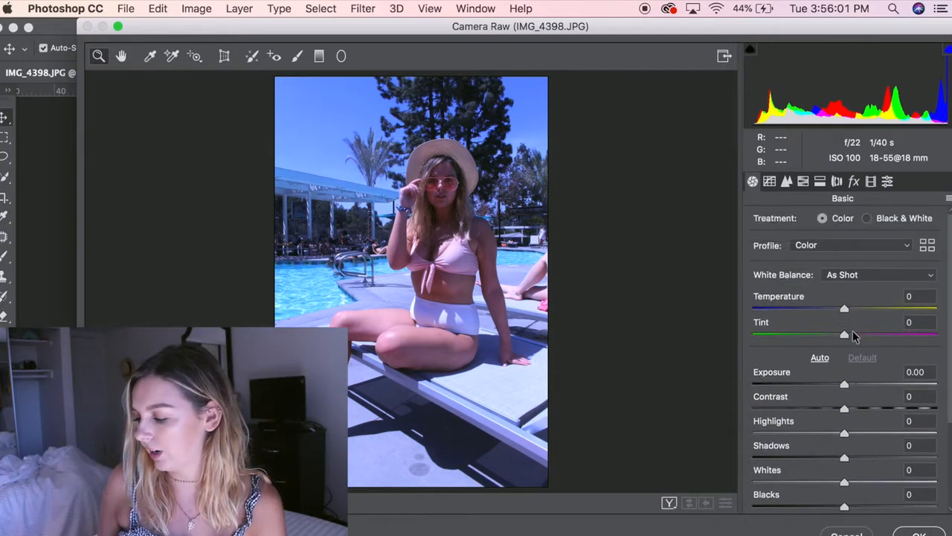
scroll(902, 375, down, 1)
scroll(902, 375, down, 2)
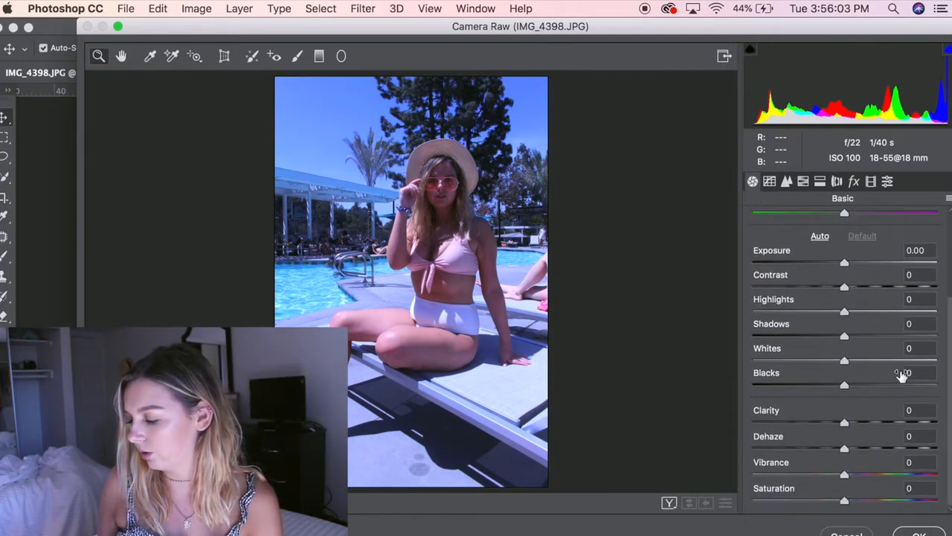
scroll(901, 375, up, 3)
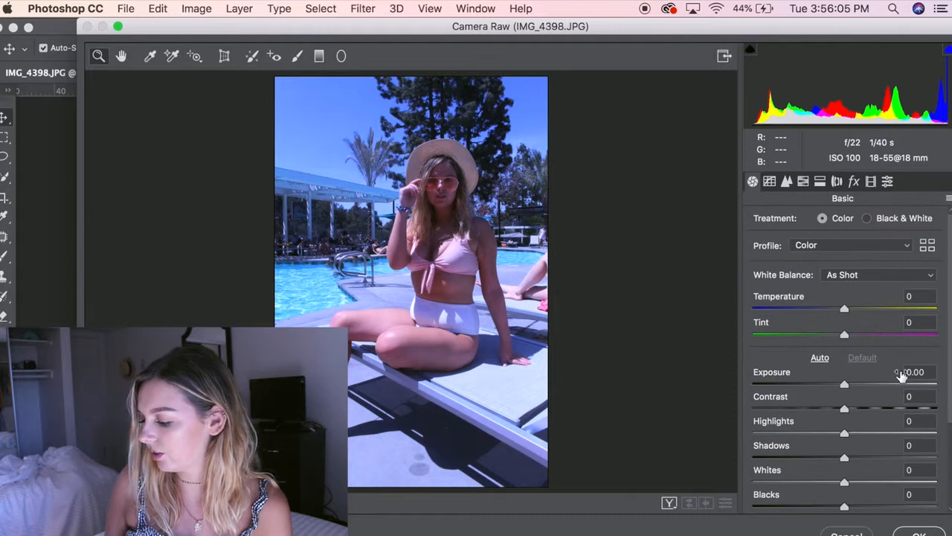
scroll(902, 375, down, 3)
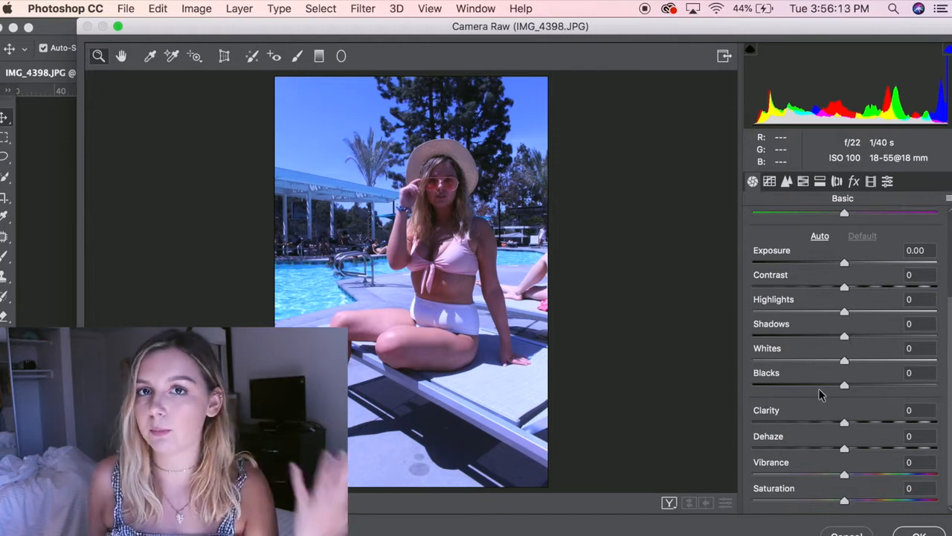
Step: Set Exposure to +0.55, Contrast to -23, Highlights to +24, Shadows to -18, Whites to +26 and Blacks to -23
drag(846, 265, 824, 291)
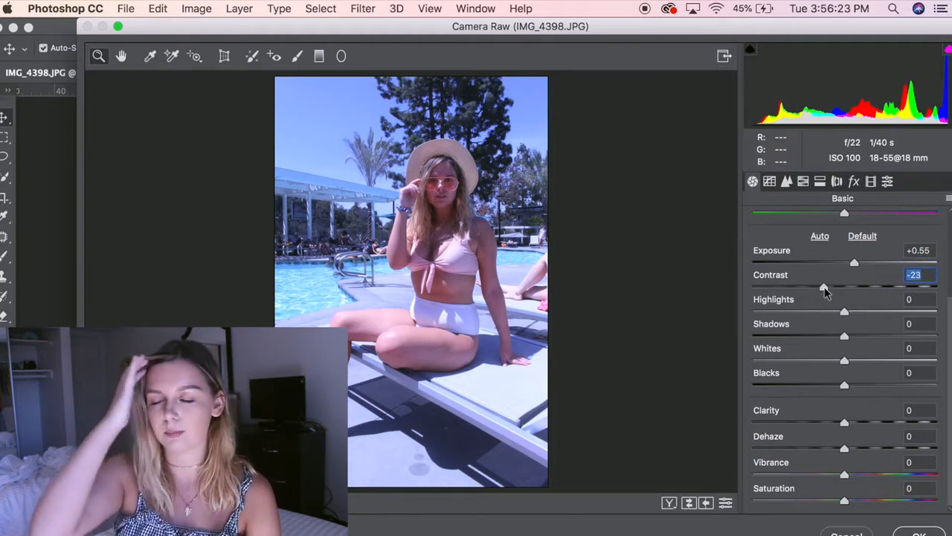
drag(845, 311, 828, 339)
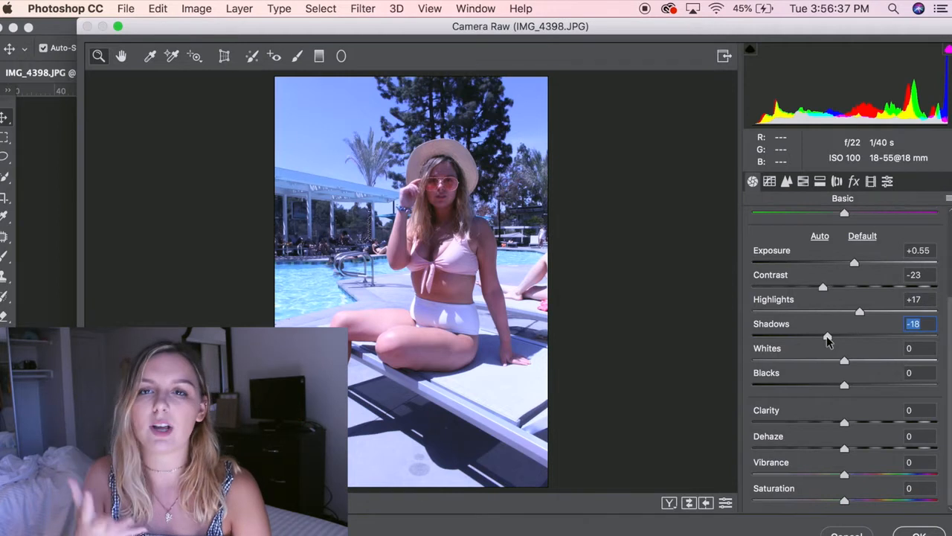
drag(844, 362, 823, 386)
drag(865, 361, 867, 363)
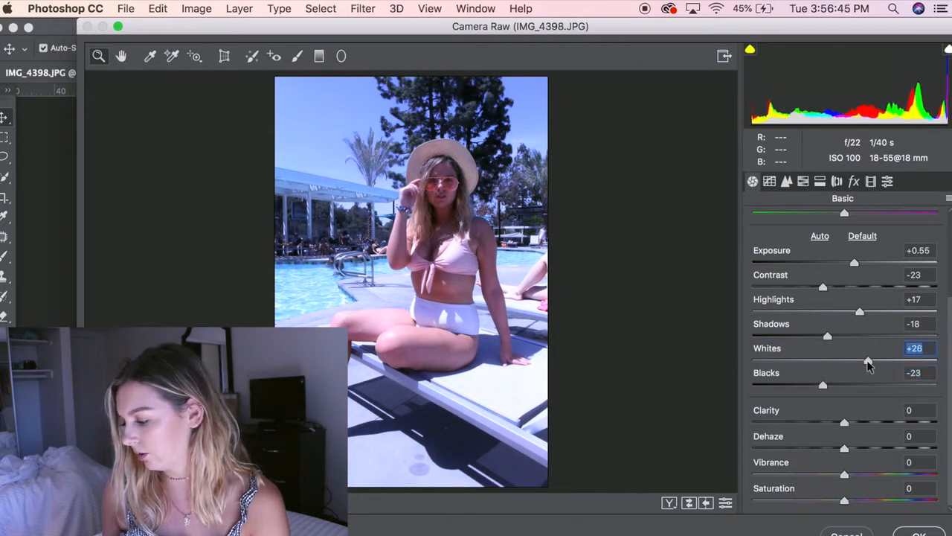
drag(861, 315, 868, 315)
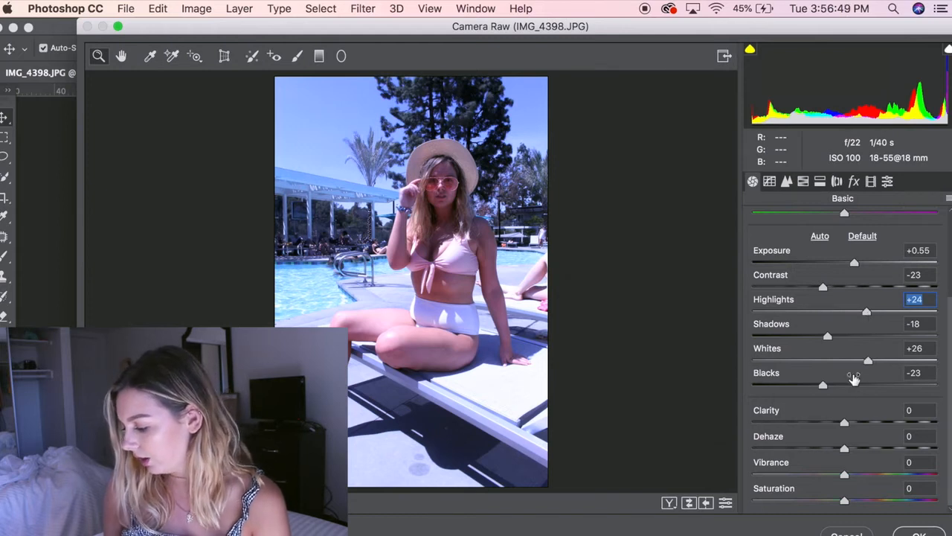
Step: Set Clarity to +12 and raise the photo's Vibrance slightly
drag(844, 422, 855, 422)
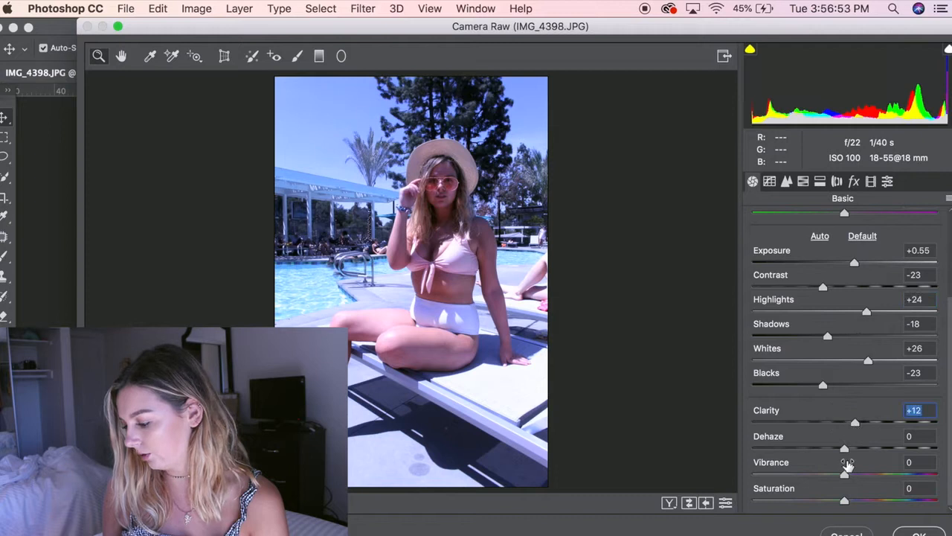
drag(844, 476, 851, 474)
Step: Warm the white balance by setting Temperature to +27 and Tint to -20
scroll(875, 363, up, 3)
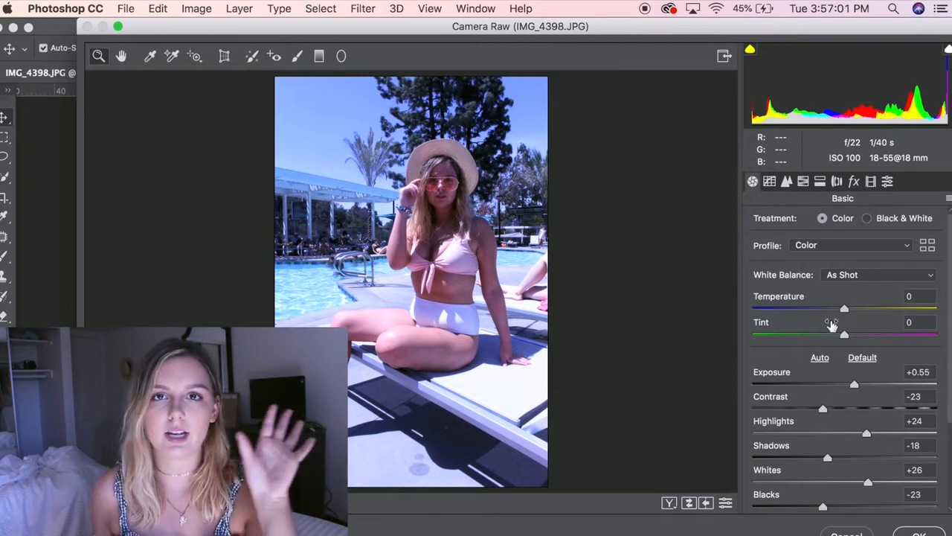
drag(845, 308, 822, 336)
drag(859, 309, 861, 309)
drag(824, 337, 828, 339)
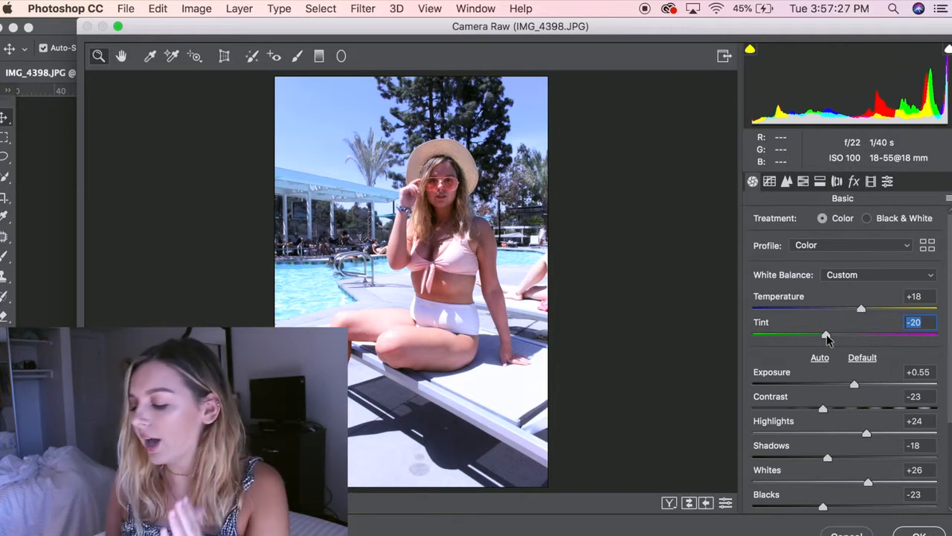
drag(861, 310, 869, 313)
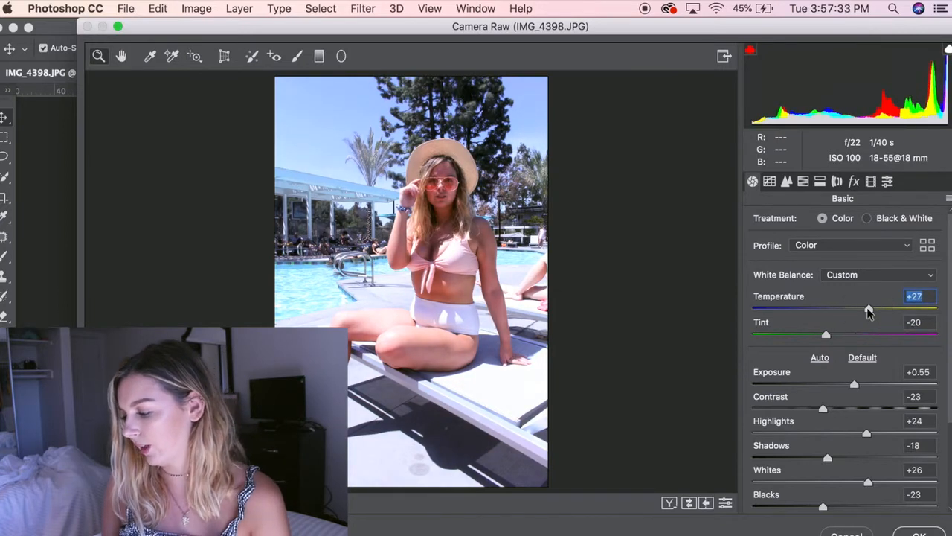
Step: In the Calibration settings, set Red Primary hue to +22 and saturation to +20, and Green Primary hue to +18 and saturation to +23
click(870, 182)
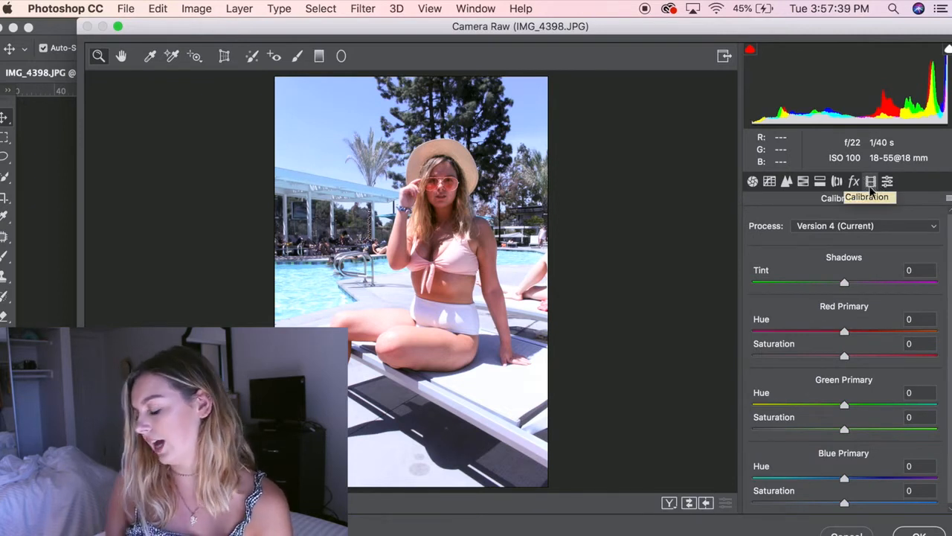
scroll(840, 316, down, 1)
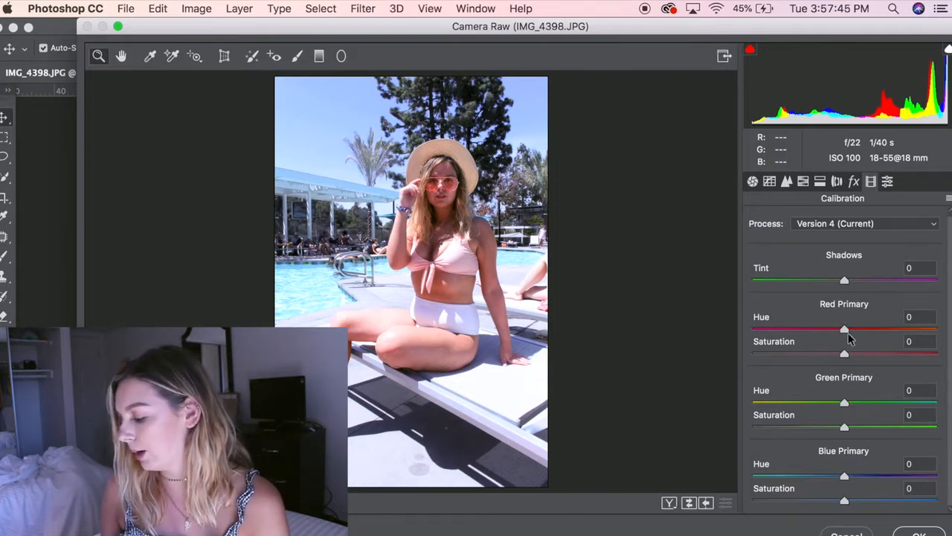
mouse_move(844, 331)
mouse_down()
mouse_move(865, 326)
mouse_move(802, 333)
mouse_move(893, 325)
mouse_move(828, 330)
mouse_up()
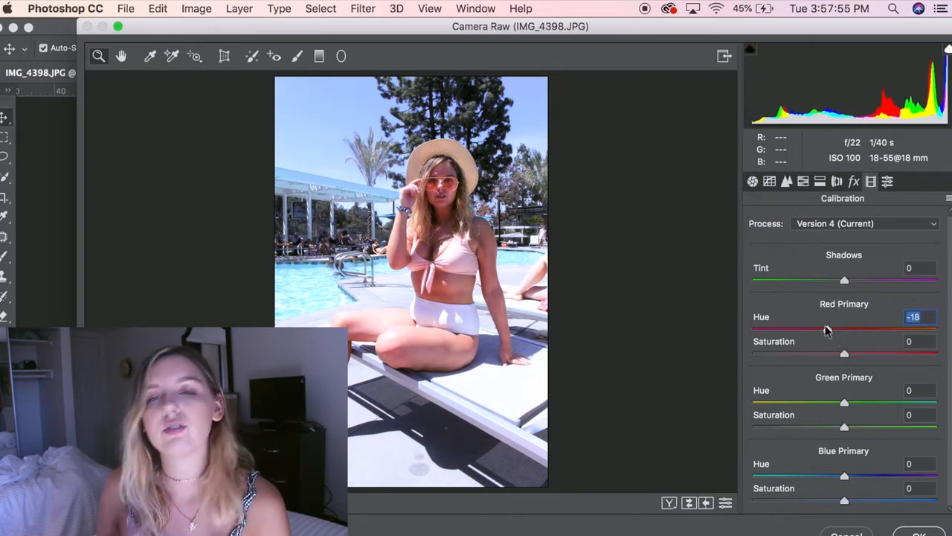
mouse_move(844, 352)
mouse_down()
mouse_move(872, 358)
mouse_move(811, 350)
mouse_move(846, 346)
mouse_move(862, 360)
mouse_move(866, 332)
mouse_move(861, 356)
mouse_up()
drag(846, 403, 817, 400)
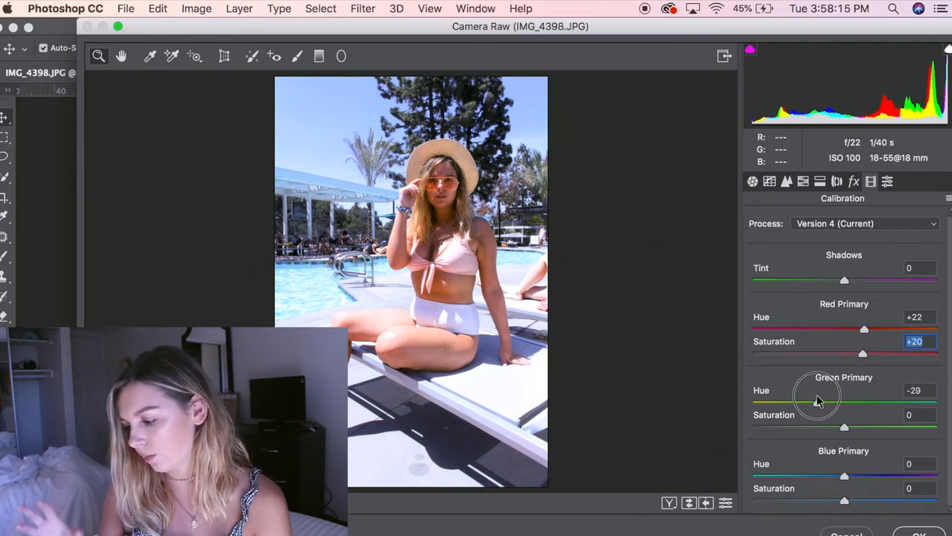
drag(817, 401, 866, 429)
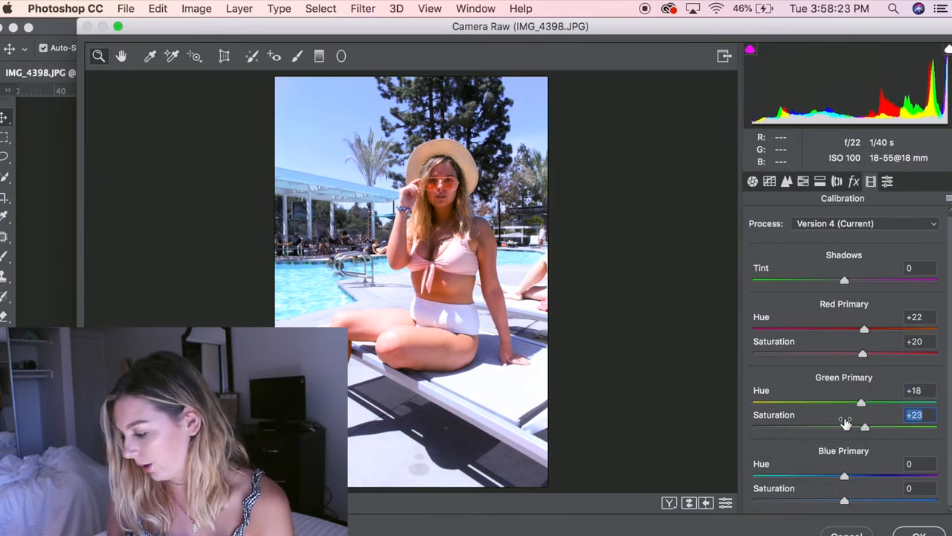
Step: Set the Blue Primary hue to -17 and saturation to +6, and apply the Camera Raw filter to the photo
mouse_move(845, 478)
mouse_down()
mouse_move(889, 476)
mouse_move(811, 474)
mouse_move(835, 474)
mouse_move(828, 472)
mouse_up()
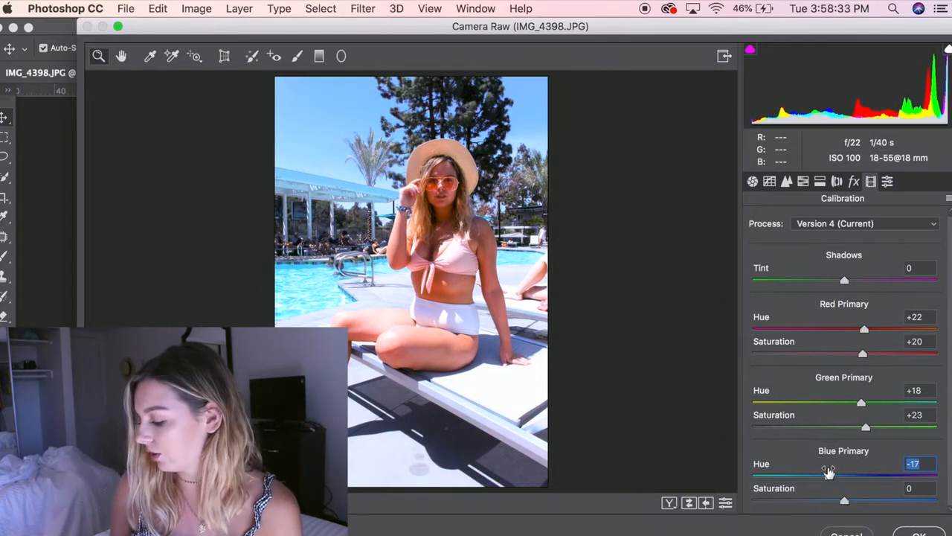
drag(845, 501, 860, 504)
drag(835, 501, 850, 500)
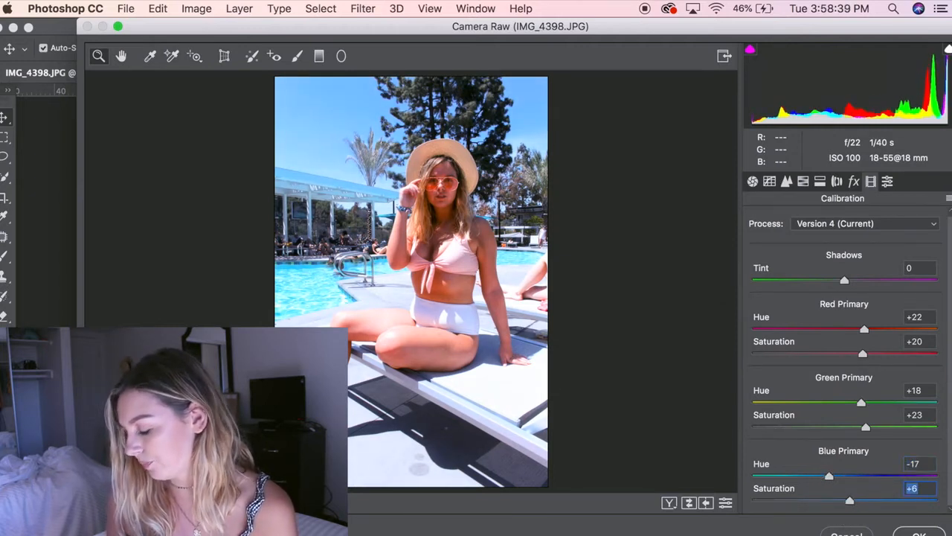
key(Return)
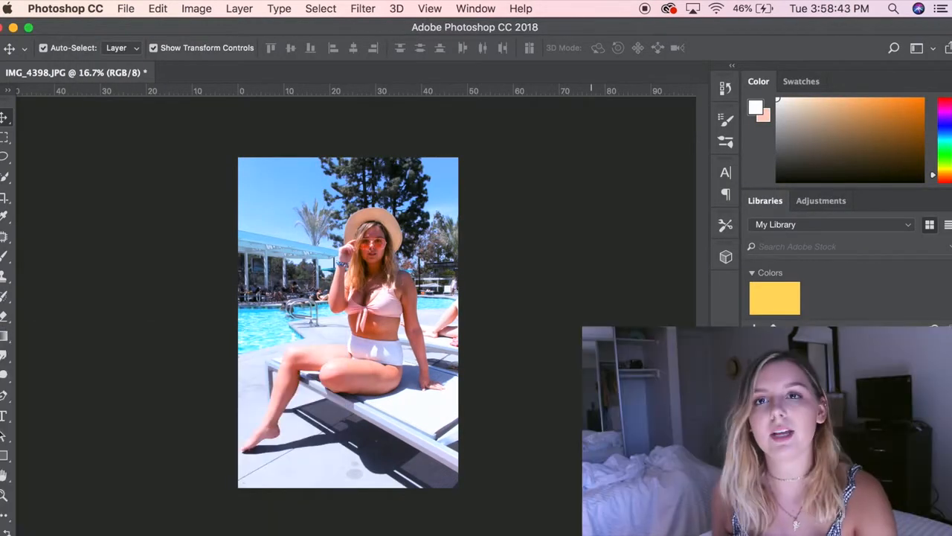
Step: Compare the photo before and after the Camera Raw edit by repeatedly undoing and redoing it, ending with the edit applied
key(super+z)
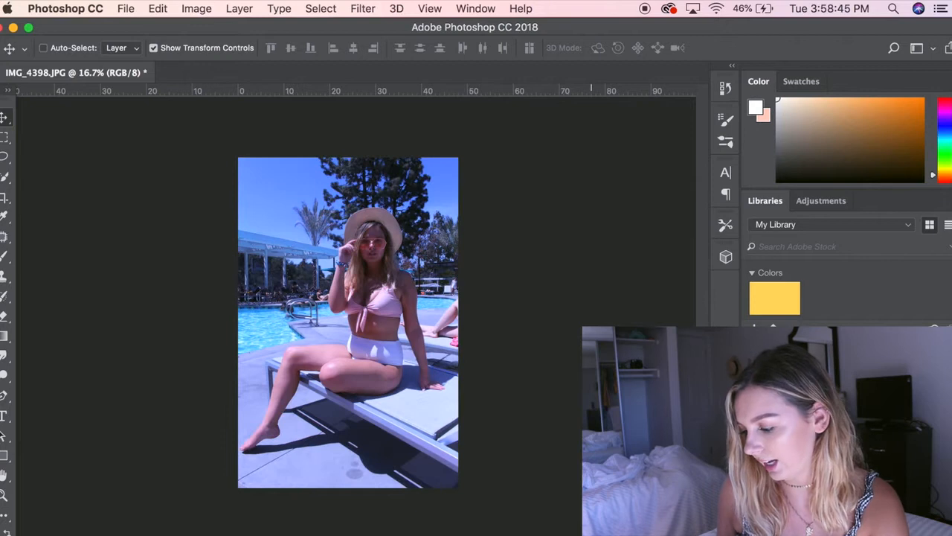
key(super+z)
key(super+z)
key(super+z)
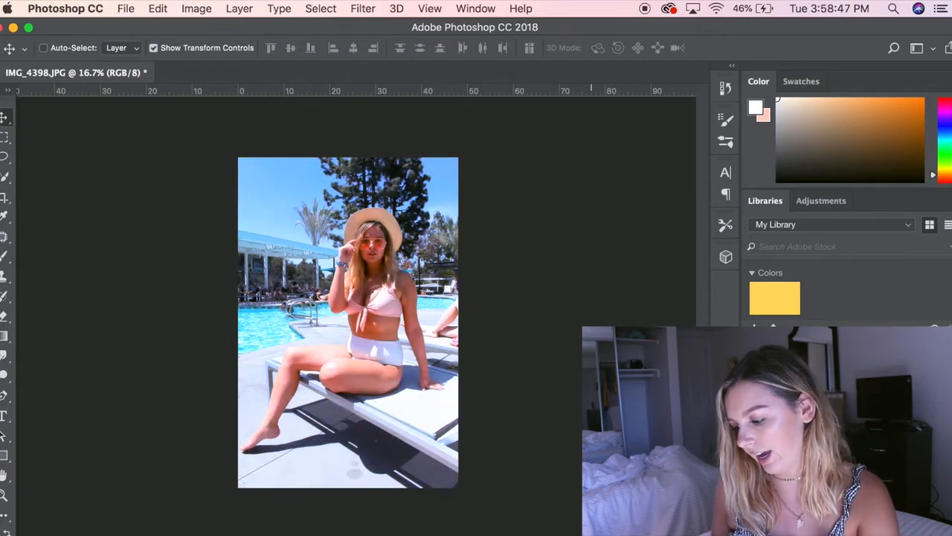
key(super+z)
key(super+z)
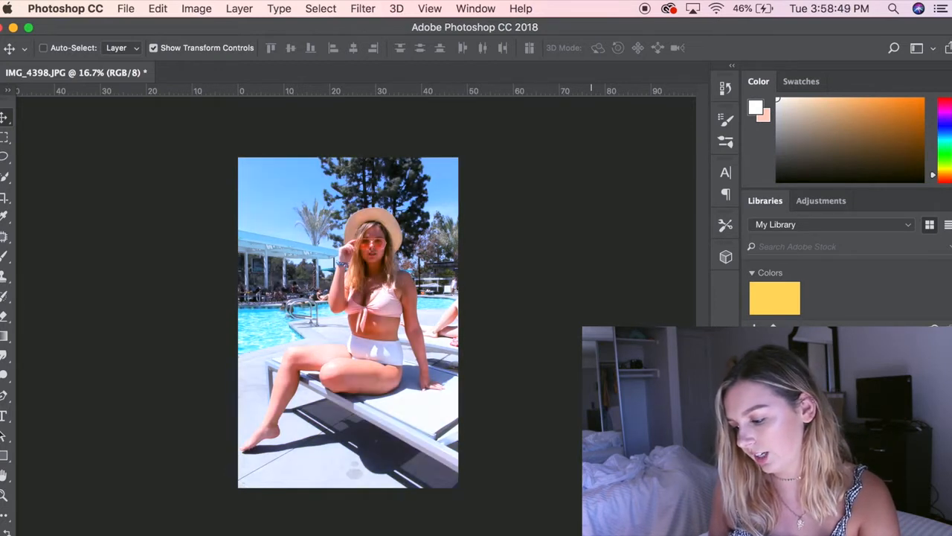
key(super+z)
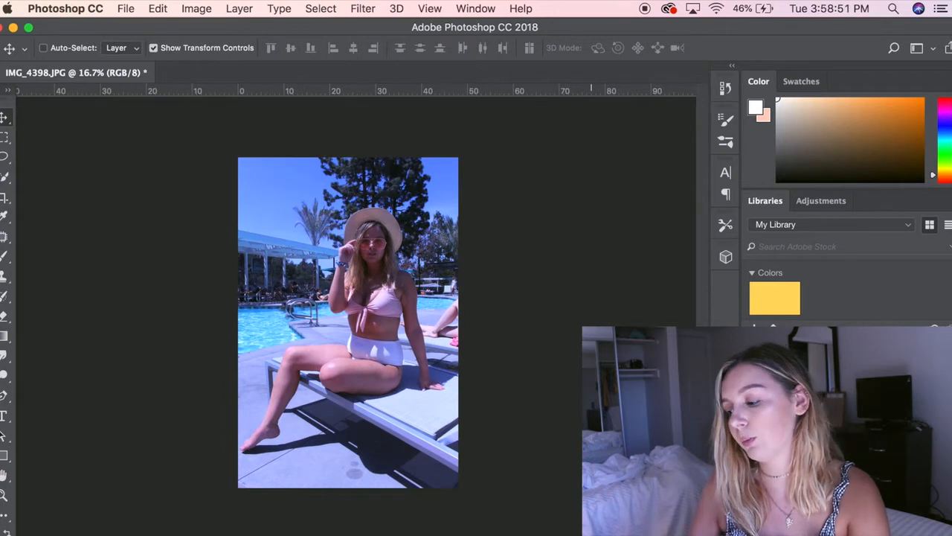
key(super+z)
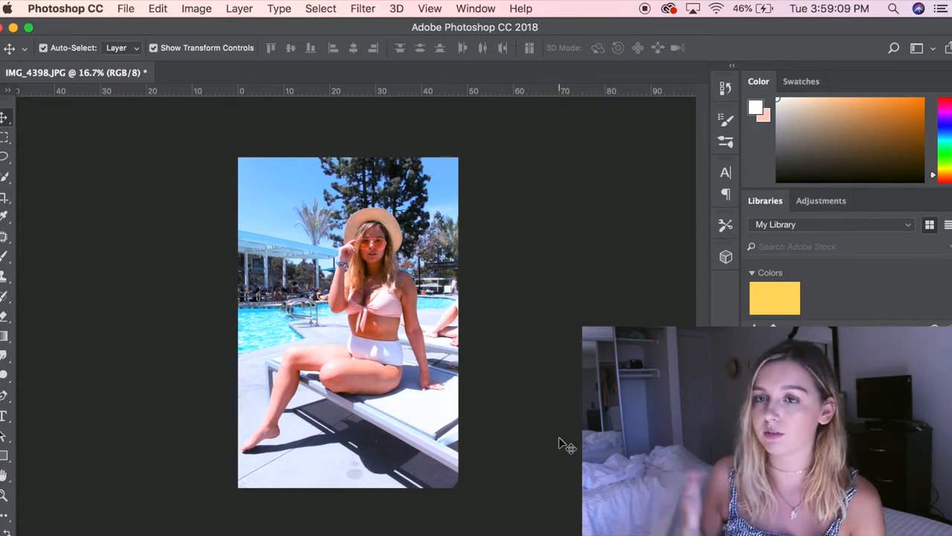
Step: Switch to Finder and open IMG_4401.JPG from the pool folder in Adobe Photoshop CC 2018
click(156, 534)
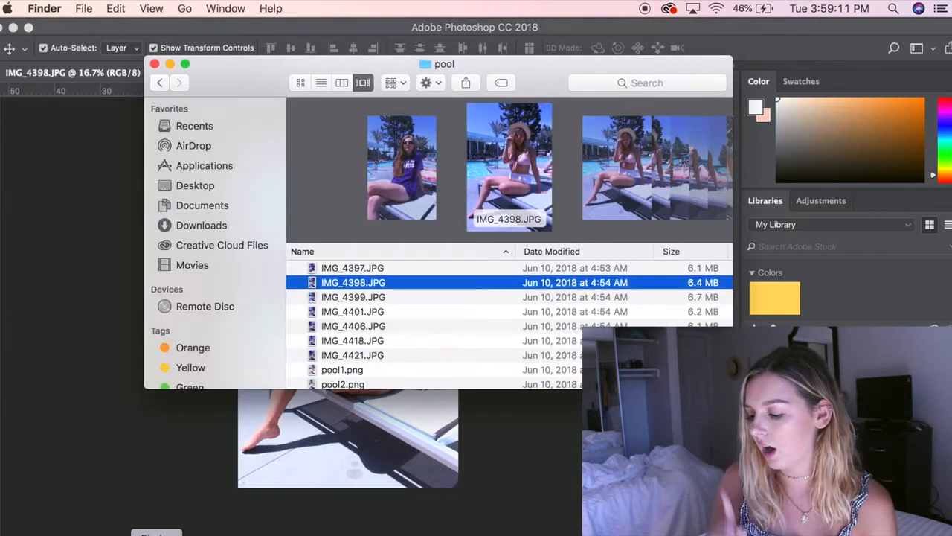
key(Down)
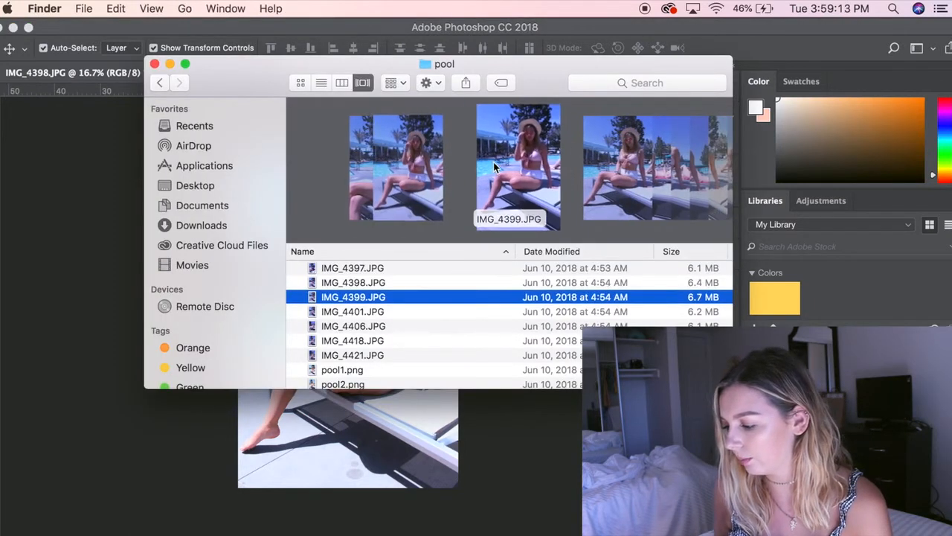
key(Down)
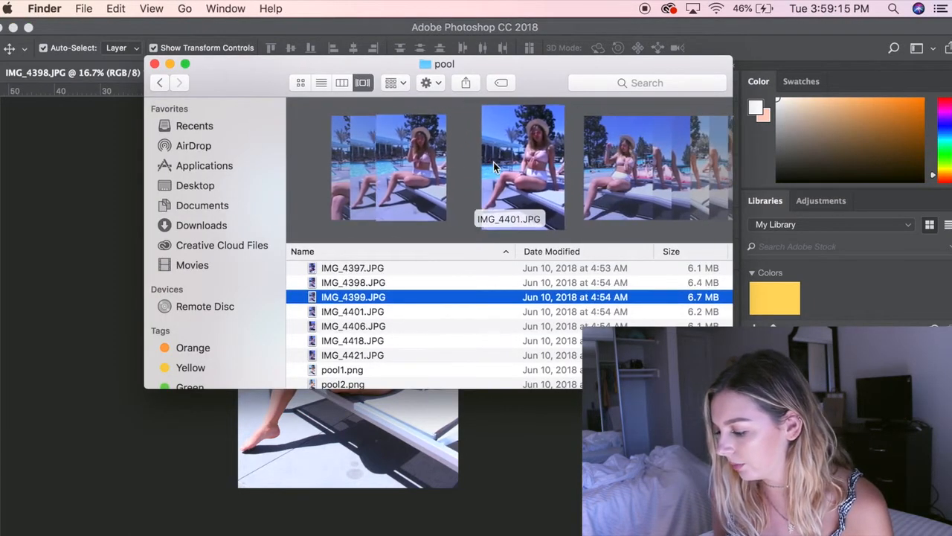
right_click(462, 311)
mouse_move(536, 283)
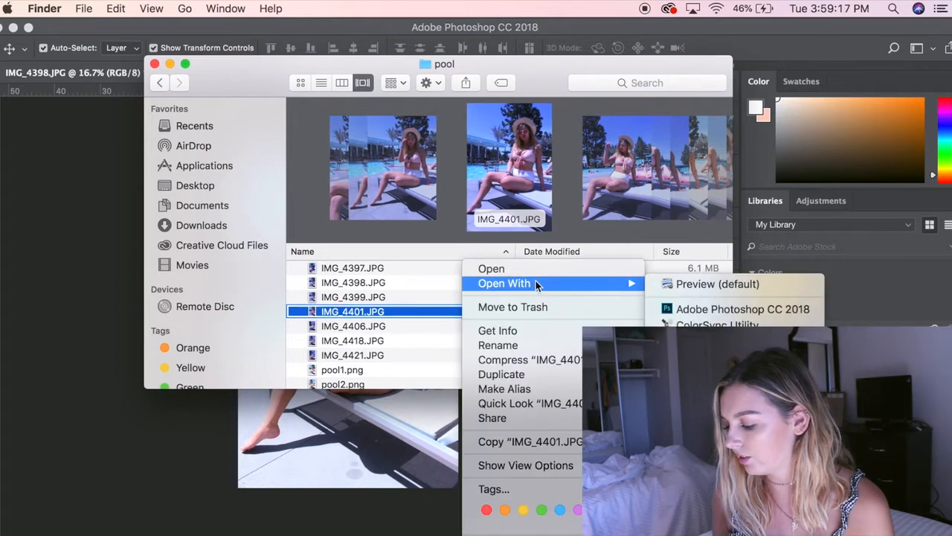
click(703, 309)
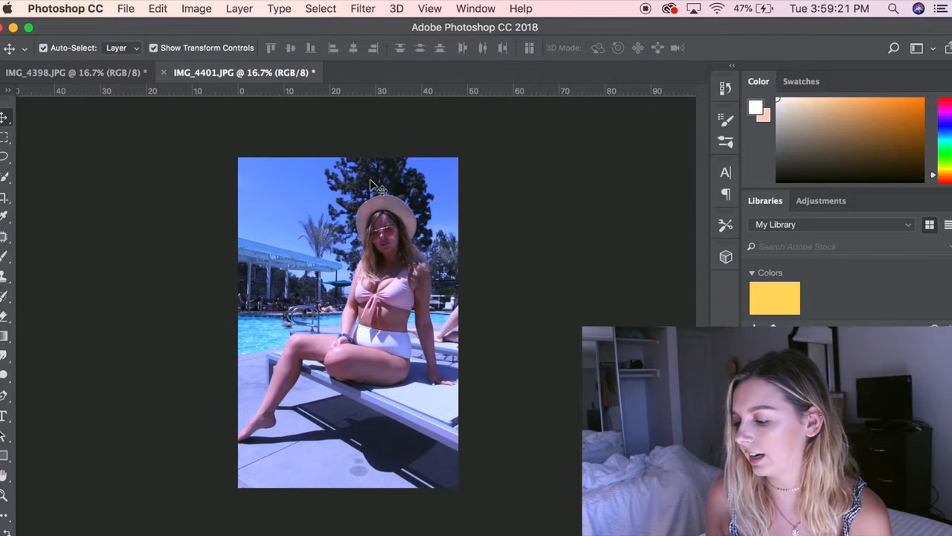
Step: Reapply the last Camera Raw filter to IMG_4401.JPG and compare the result with IMG_4398.JPG
click(364, 8)
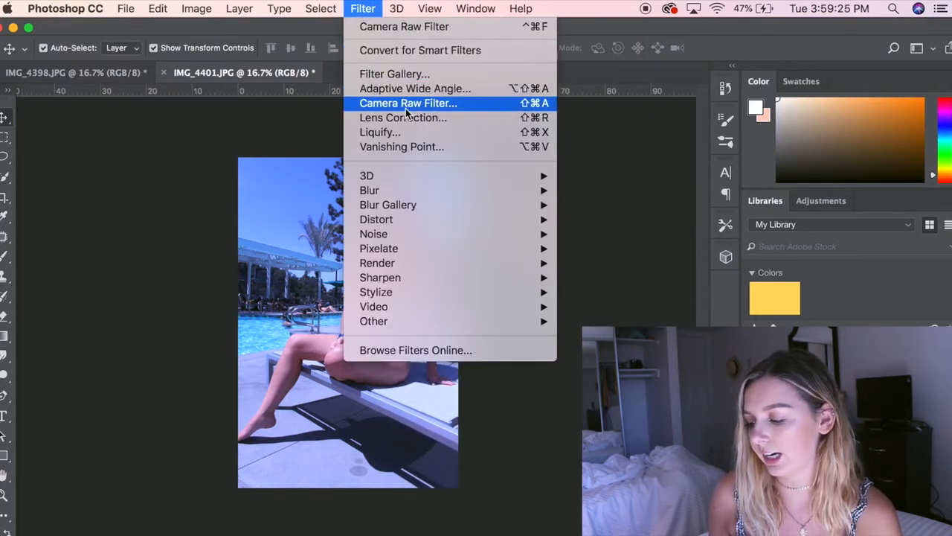
click(482, 28)
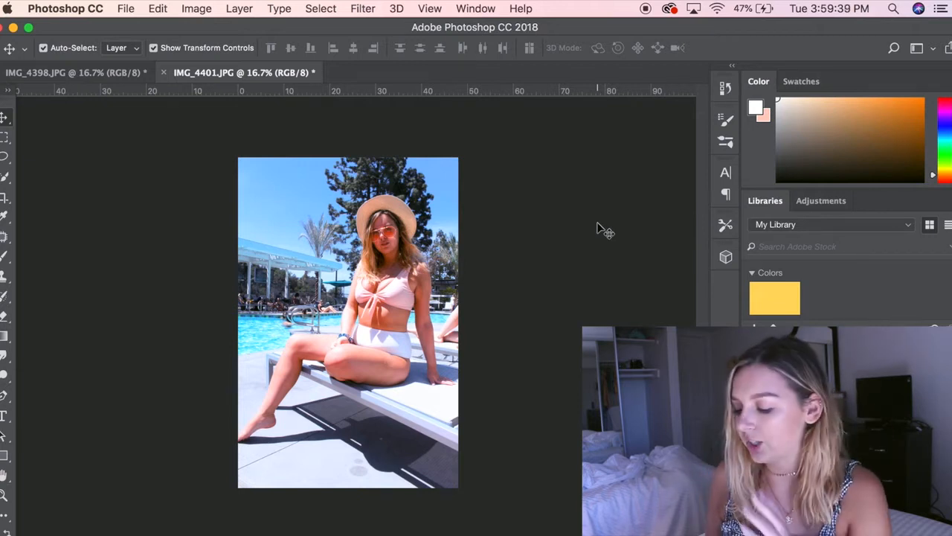
click(140, 72)
click(244, 73)
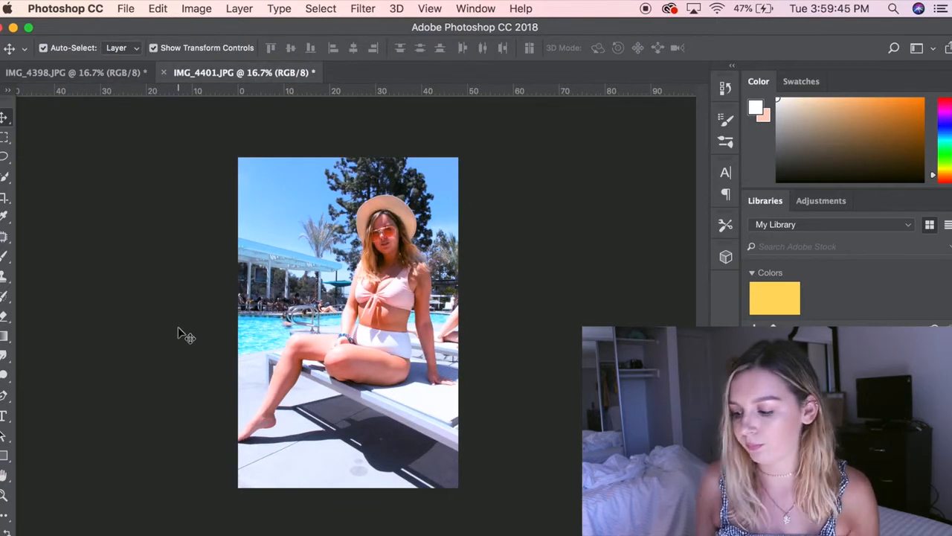